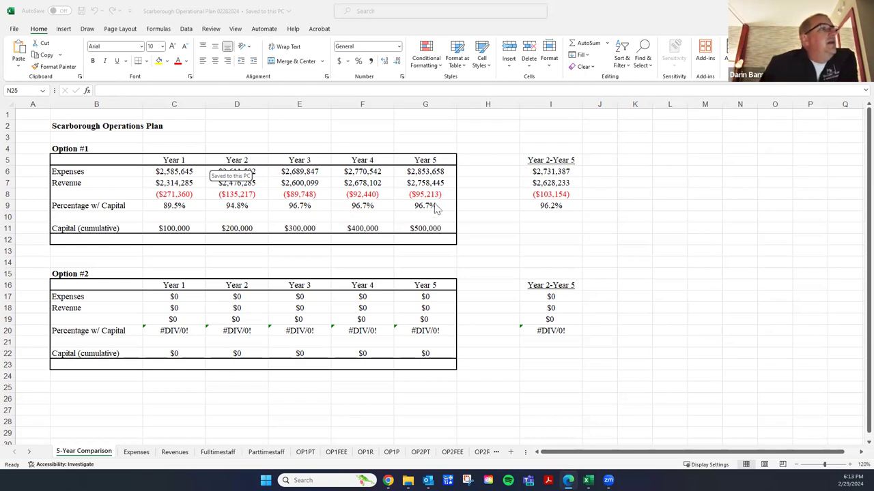
Enlarge the 5-Year Comparison and Fulltimestaff sheets to 140% and examine the Option #1 projections and full-time staffing table
click(850, 465)
click(849, 465)
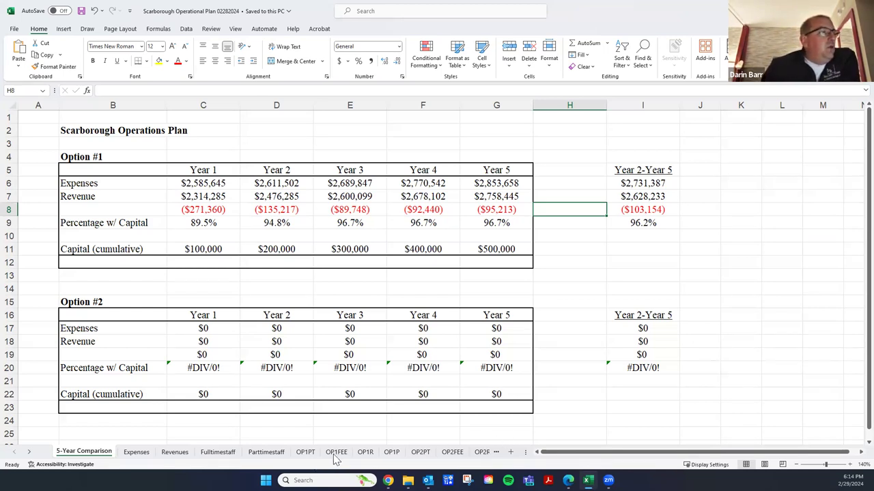
click(208, 454)
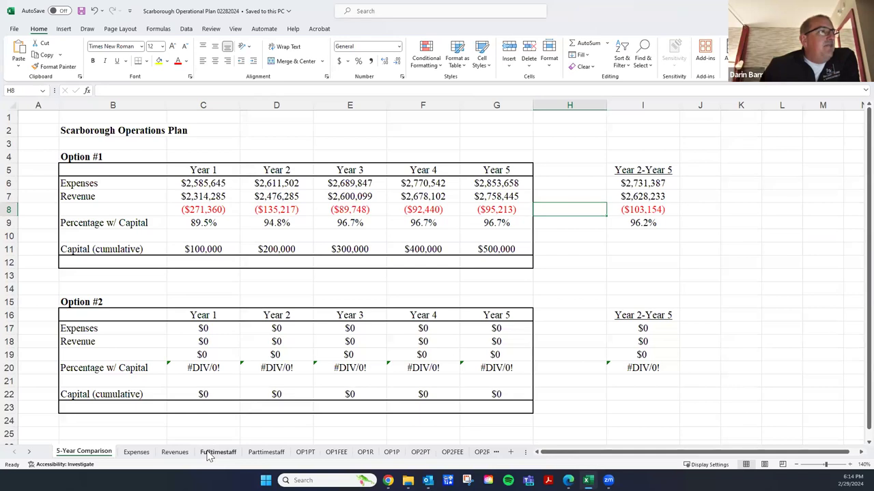
click(849, 465)
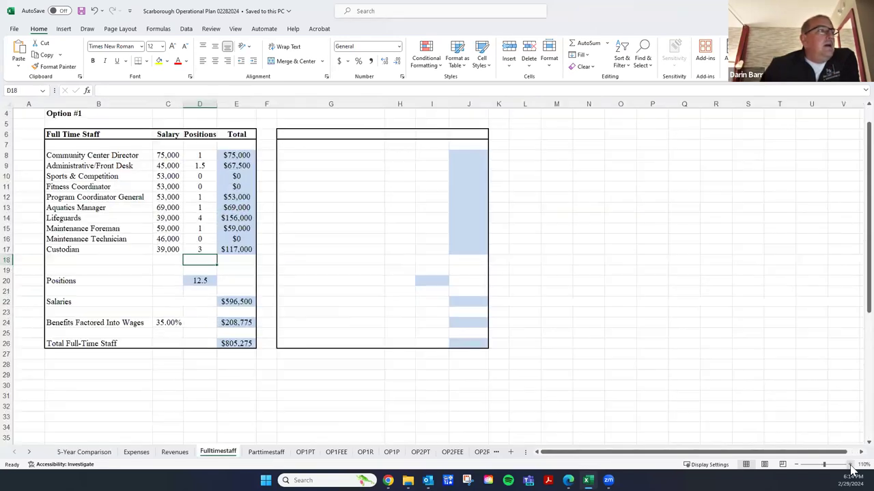
click(850, 464)
click(849, 465)
click(850, 465)
scroll(528, 376, up, 2)
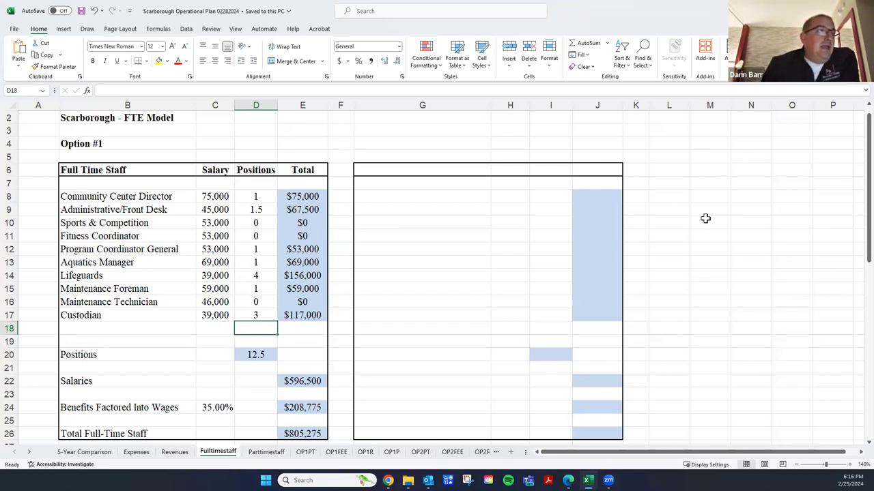
click(720, 197)
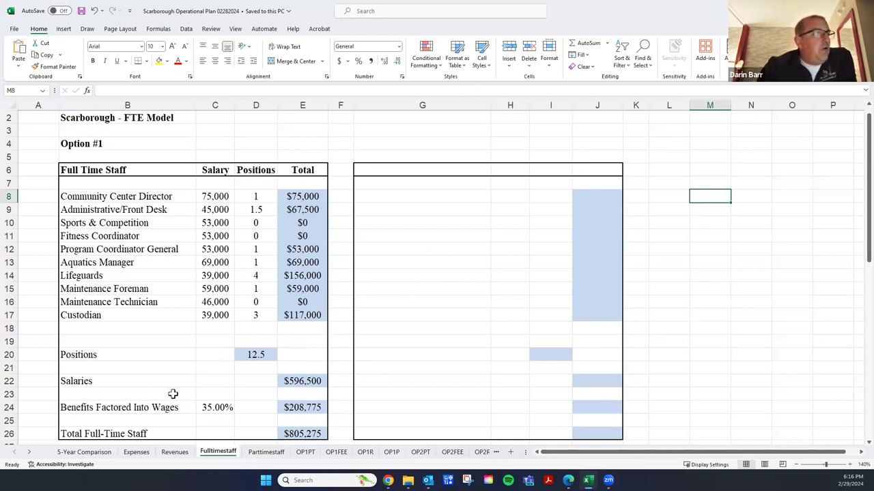
Check the 5-Year Comparison sheet and examine the membership fee and attendance tables on the OP1FEE sheet at 110% zoom
click(83, 451)
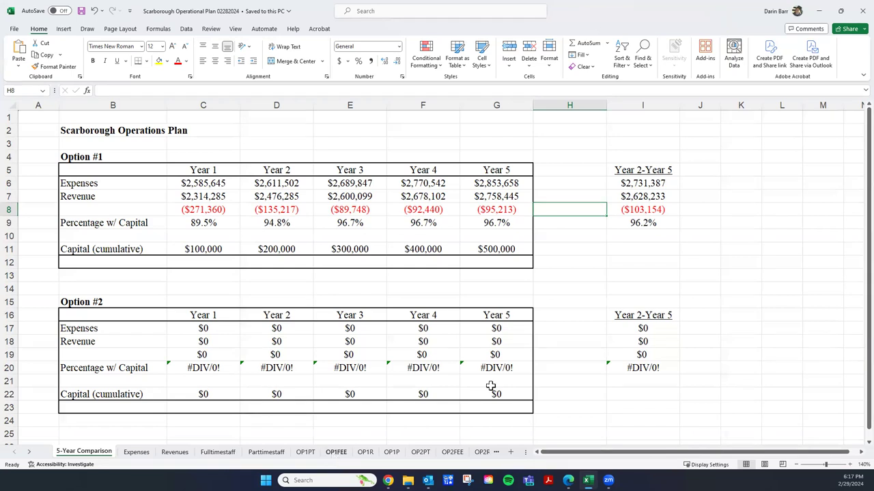
click(336, 453)
click(478, 324)
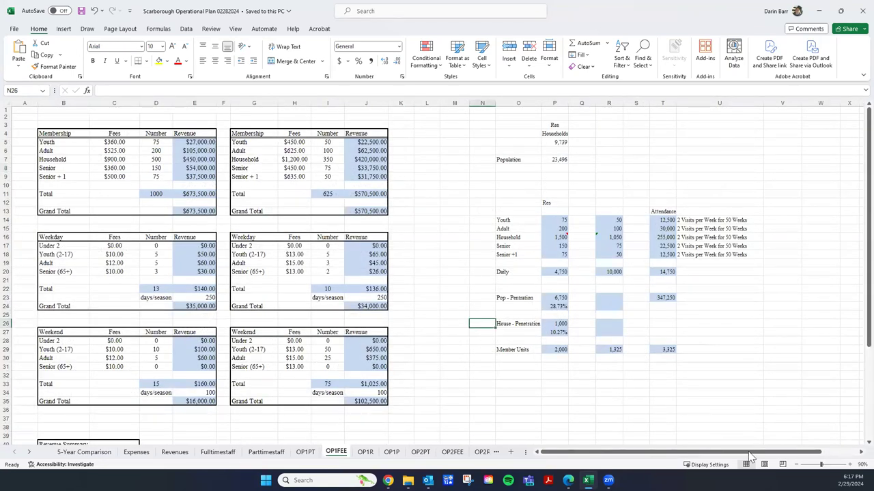
click(850, 465)
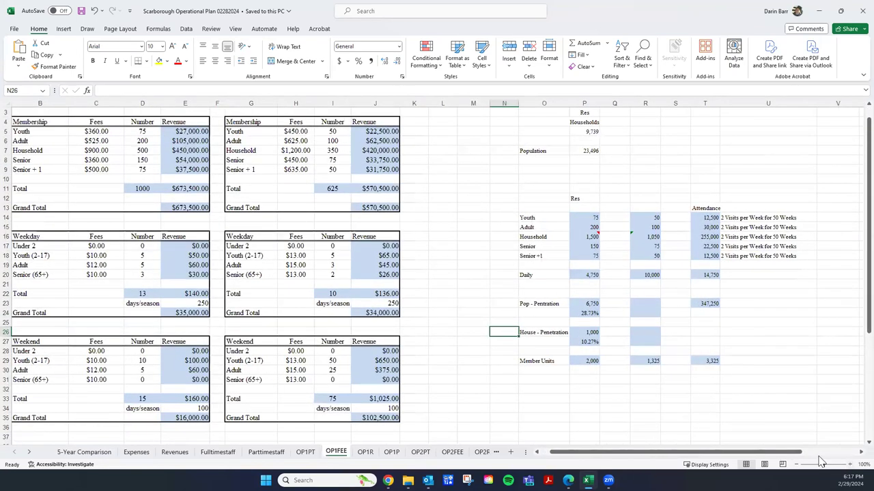
click(850, 466)
click(621, 396)
scroll(623, 396, up, 1)
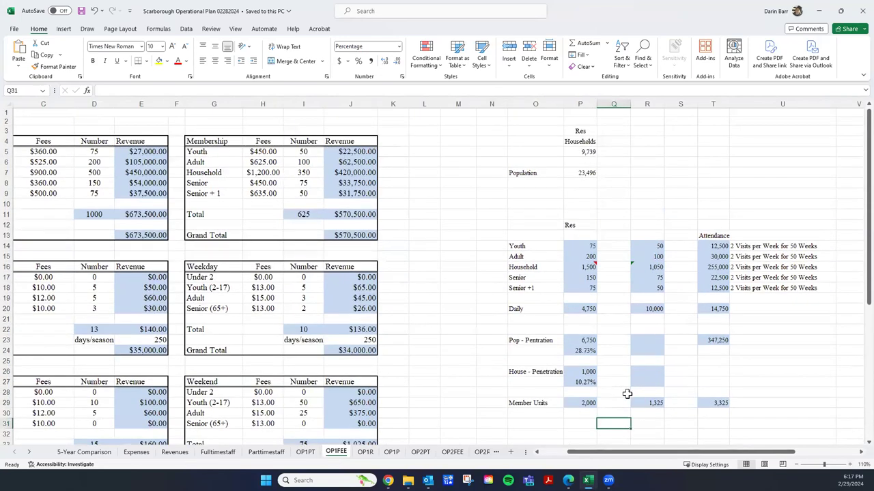
drag(641, 453, 621, 456)
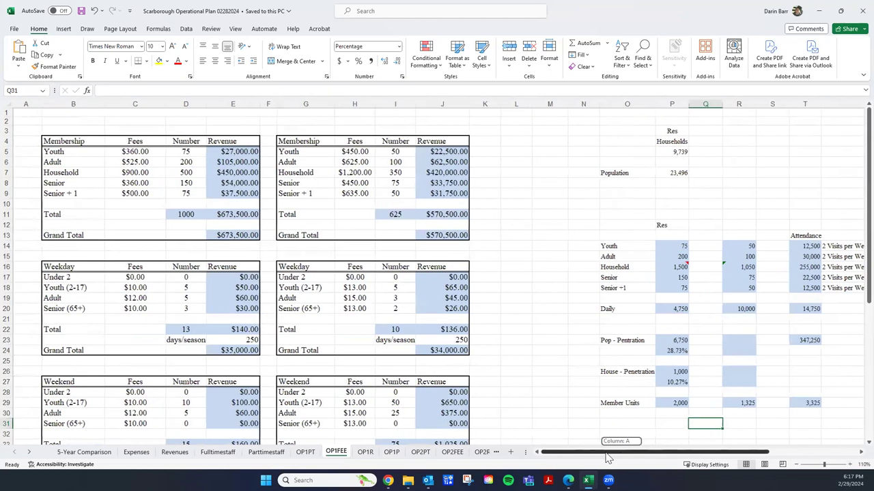
Revisit the Fulltimestaff sheet and examine the OP1FEE membership, weekday and weekend fee tables at 120% zoom
click(222, 454)
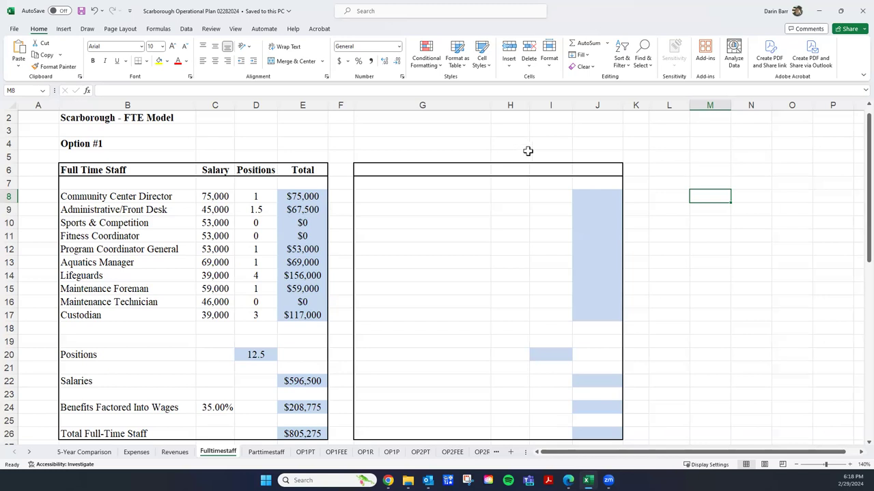
click(344, 455)
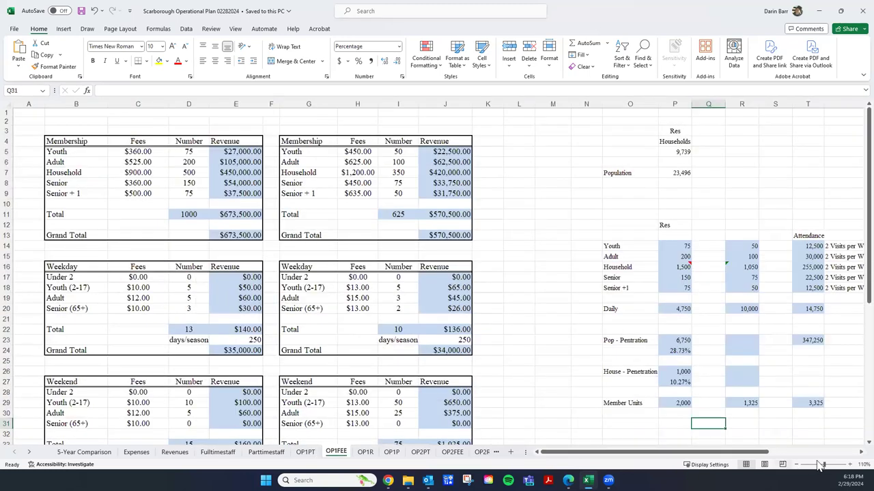
click(850, 465)
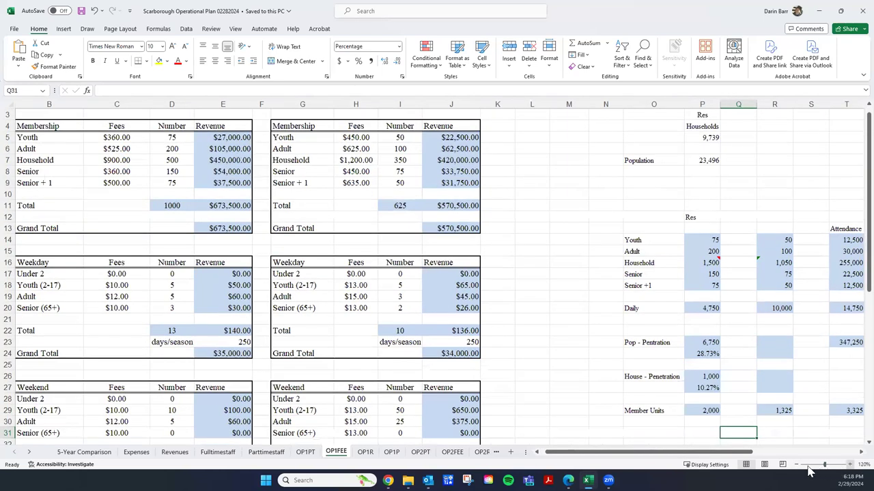
drag(756, 452, 749, 452)
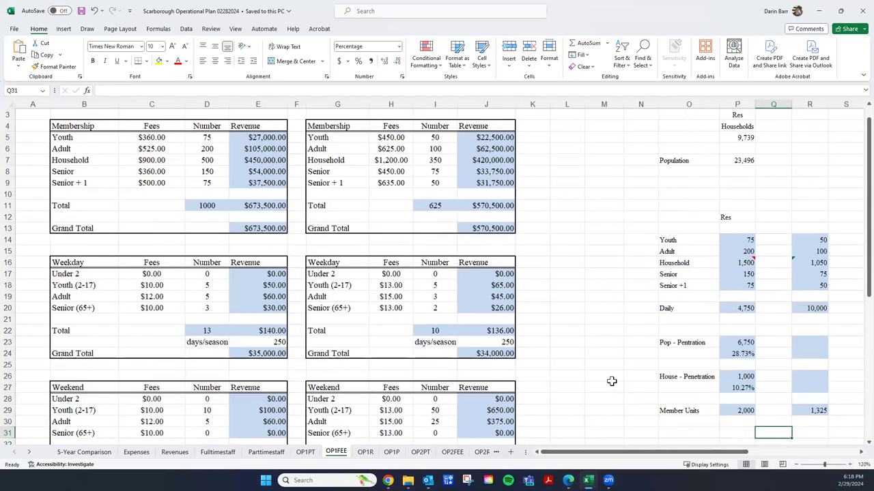
scroll(612, 381, up, 1)
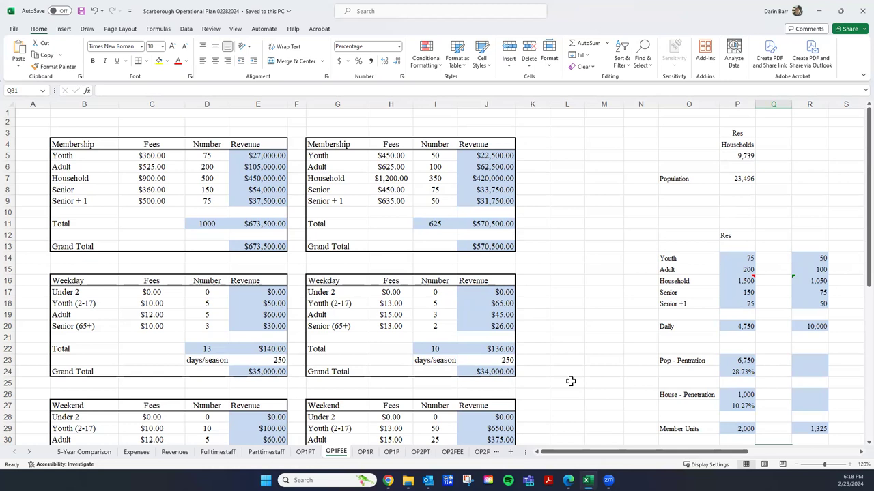
click(563, 391)
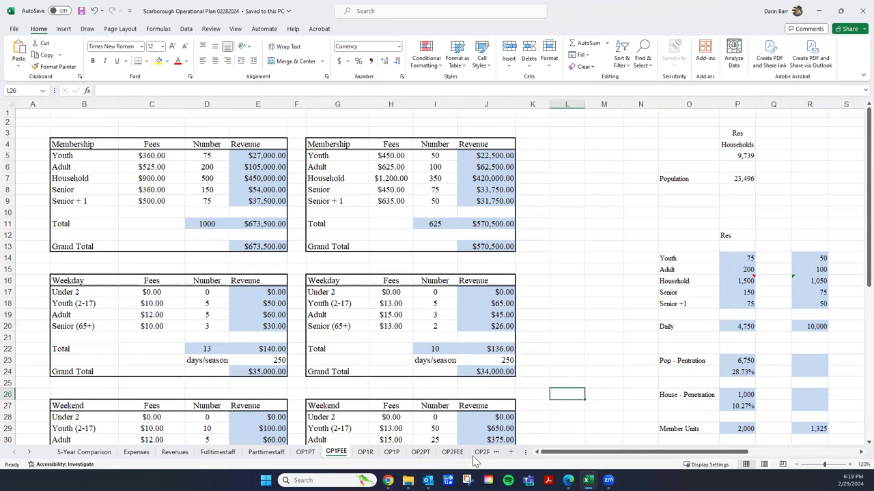
Examine the aquatic revenue and expense tables on the OP1P sheet at 130% zoom, from Aquatic Exercise down to Dive in Movie
click(401, 454)
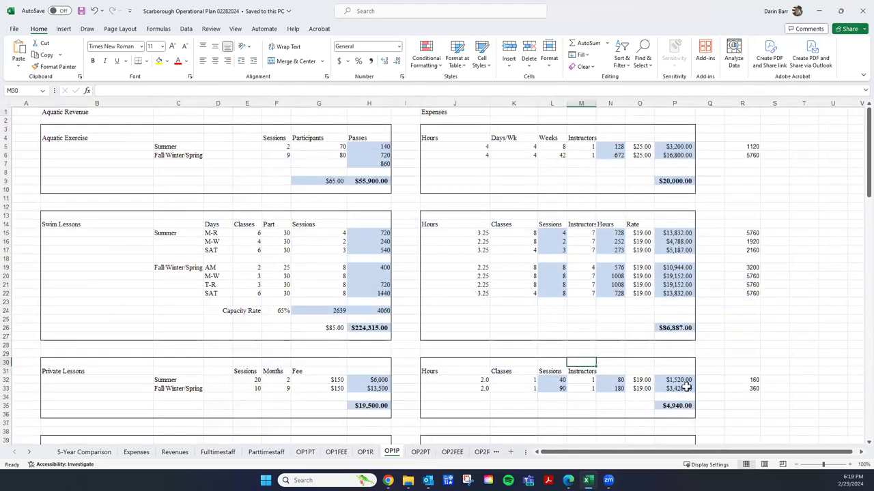
click(849, 464)
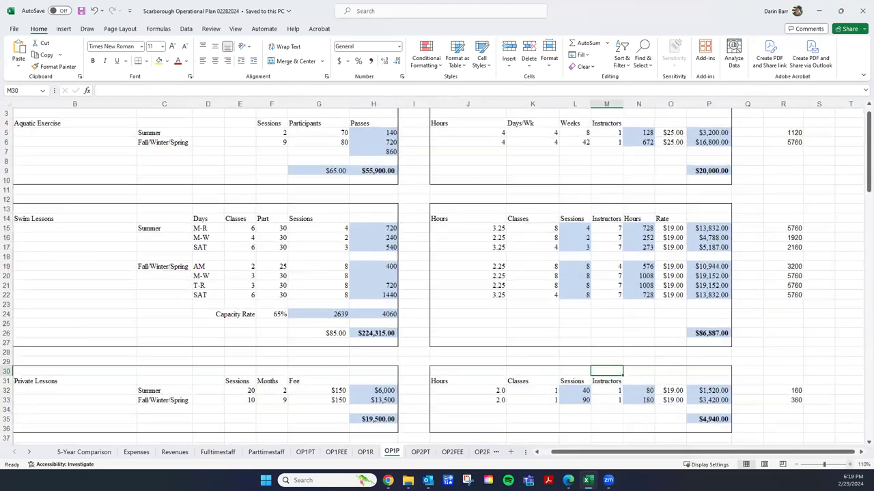
scroll(647, 371, up, 2)
scroll(648, 371, up, 2)
drag(680, 452, 634, 452)
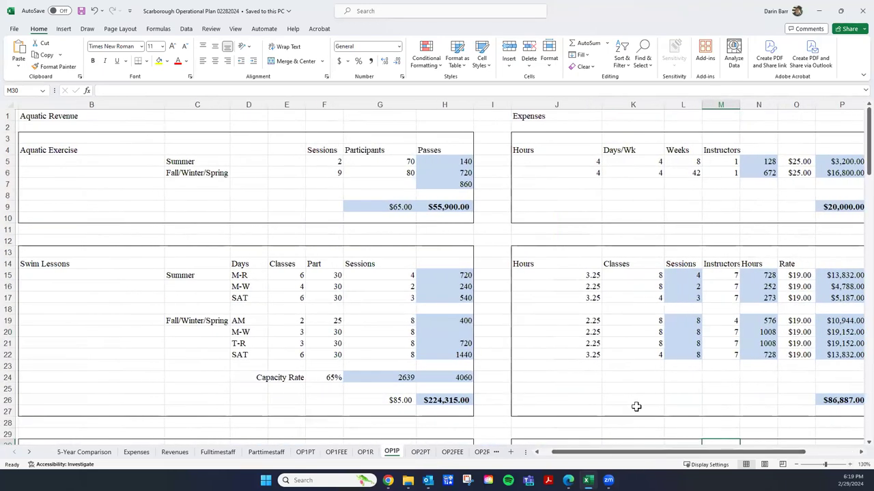
scroll(636, 407, down, 7)
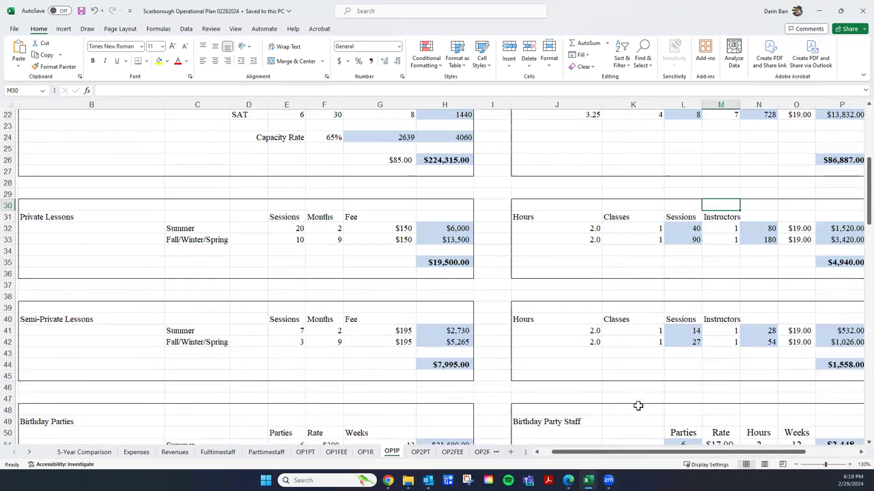
scroll(637, 407, down, 2)
scroll(643, 409, down, 2)
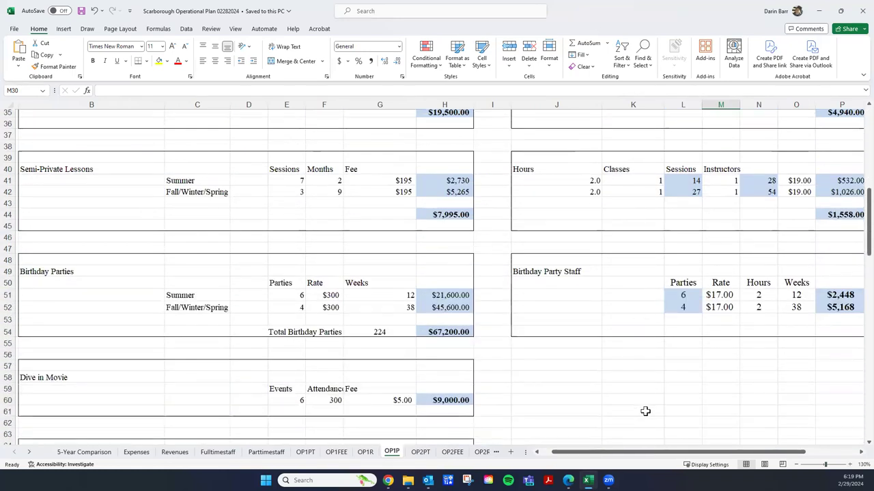
Look over the Option #1 figures on the Fulltimestaff, Revenues and Expenses sheets
click(231, 457)
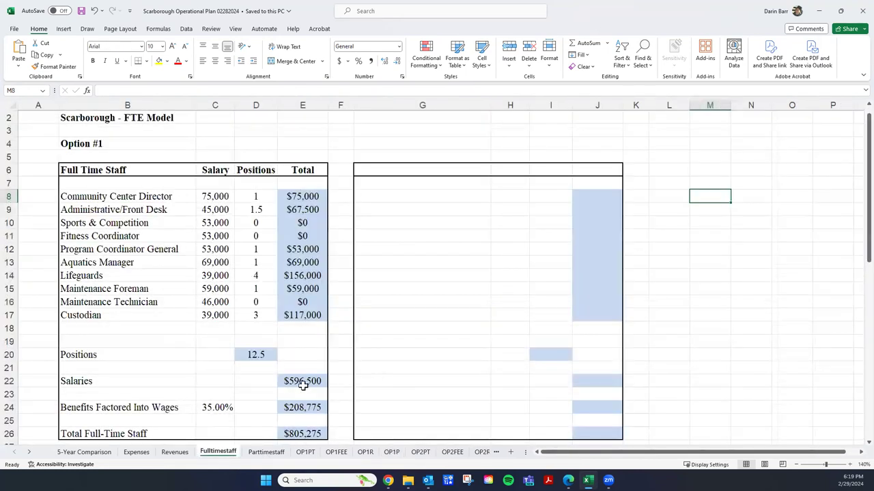
click(346, 383)
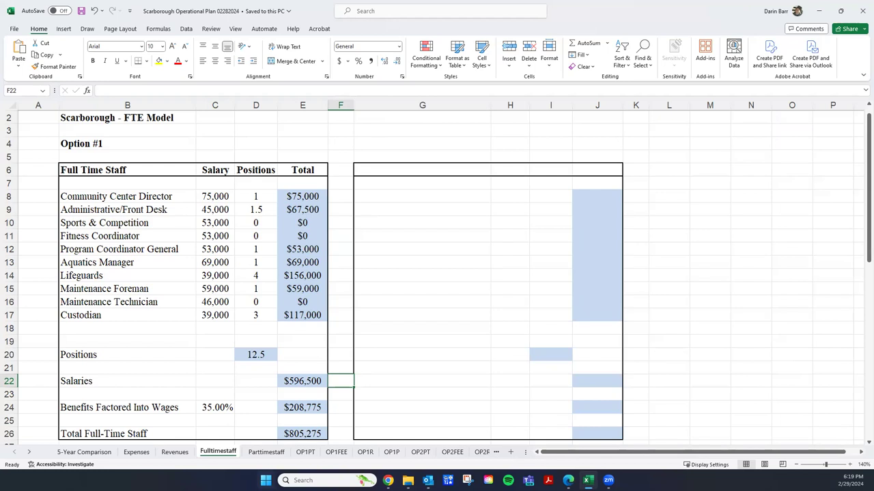
click(173, 454)
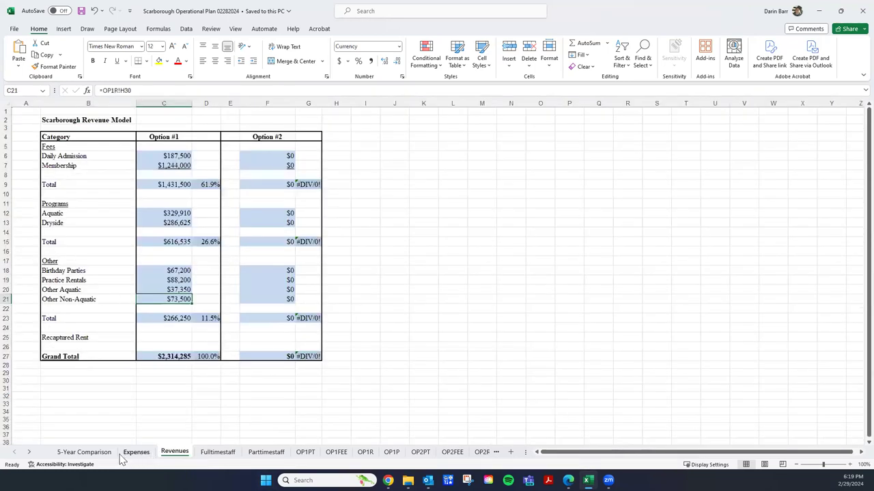
click(135, 454)
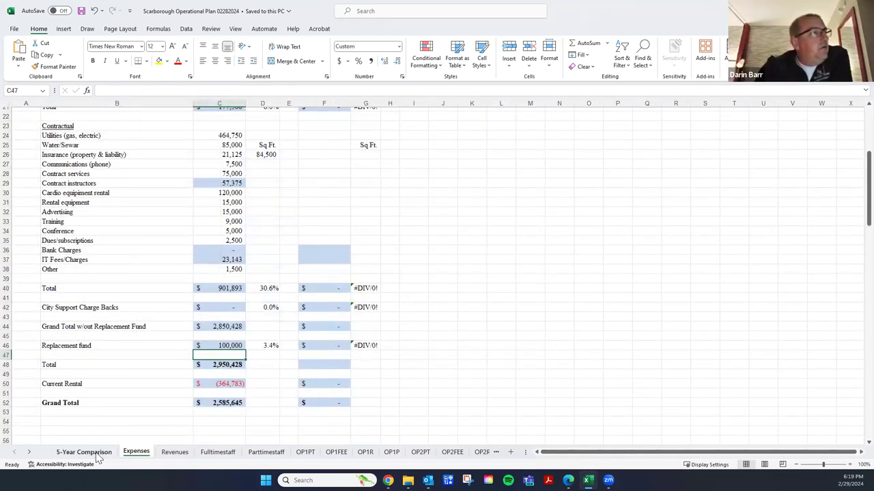